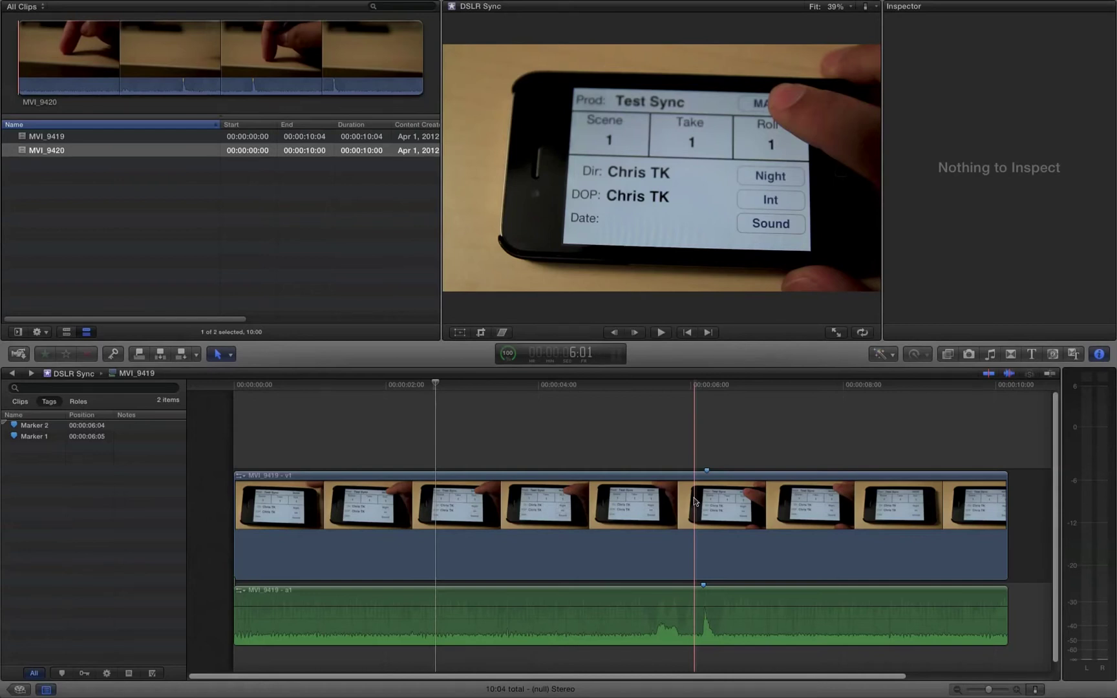
# Step MVI_9419 frame by frame past the slate tap to the frame where MARK flashes white.
pyautogui.click(694, 502)
pyautogui.press('Right')
pyautogui.press('Right')
pyautogui.press('Right')
pyautogui.press('Right')
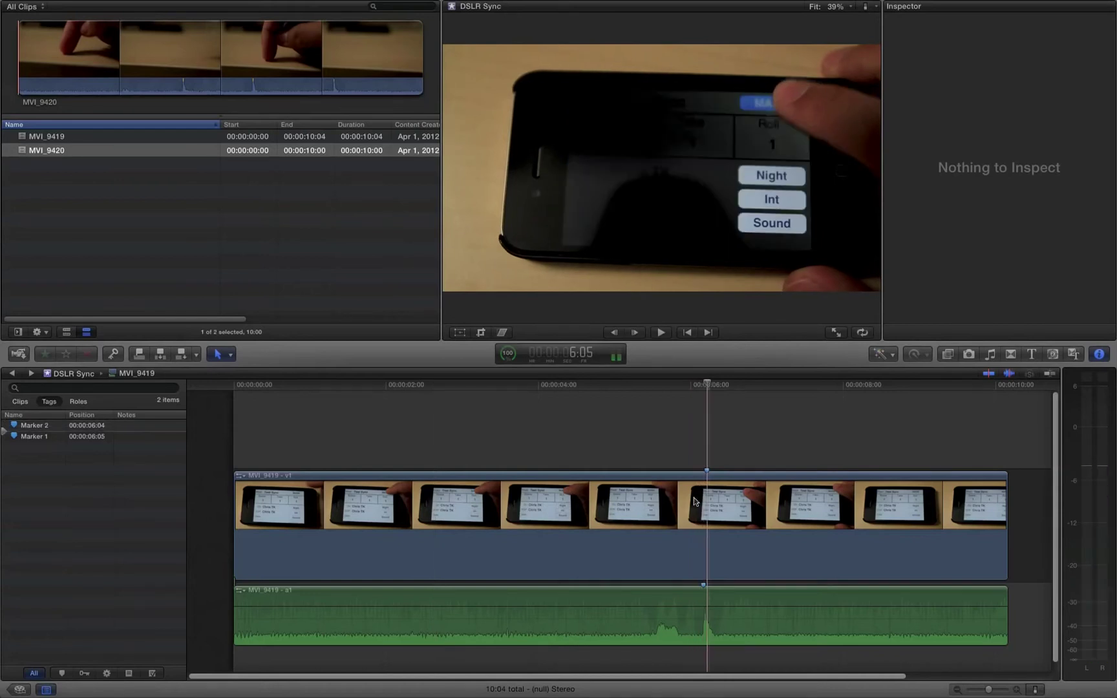
pyautogui.press('Right')
pyautogui.press('Right')
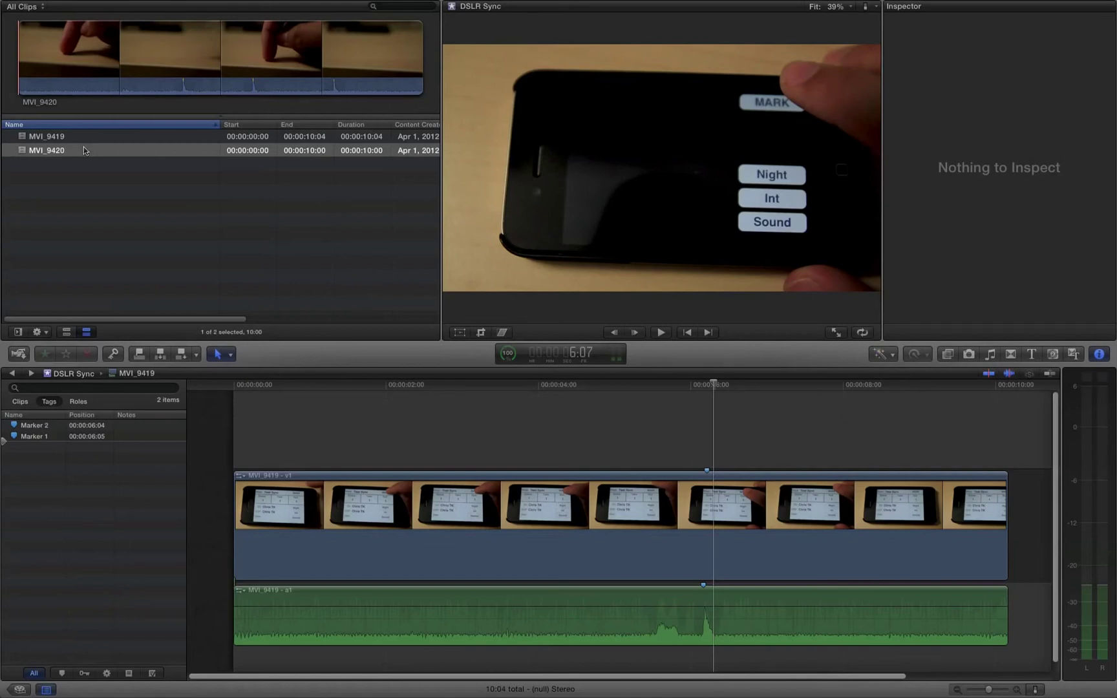
pyautogui.rightClick(84, 151)
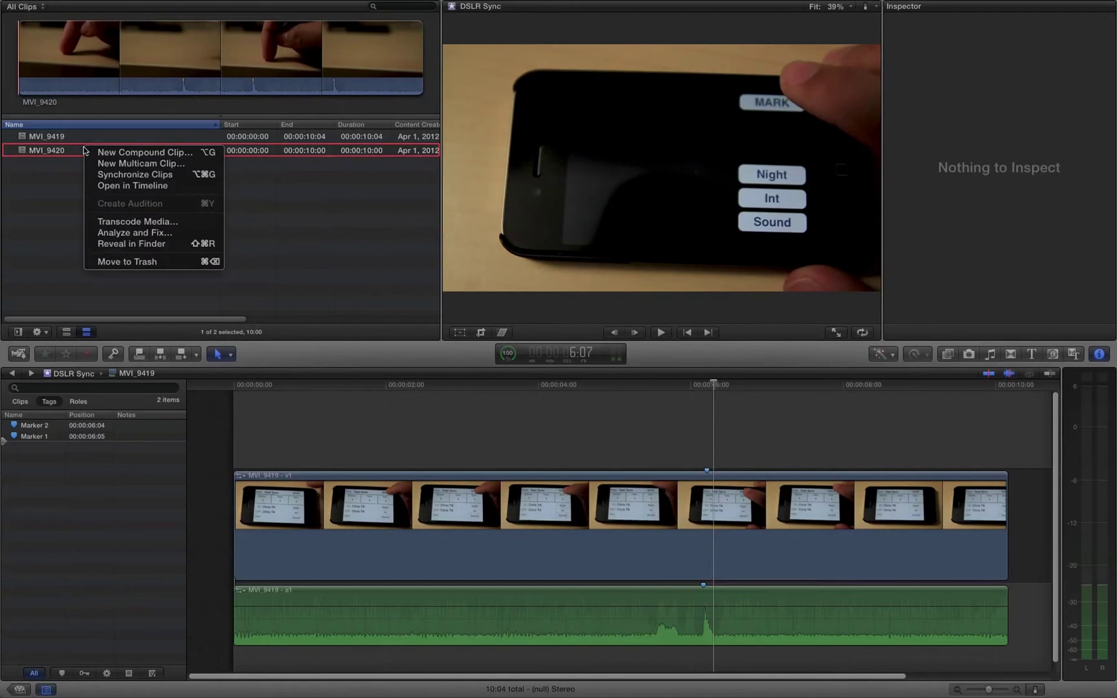
pyautogui.click(106, 185)
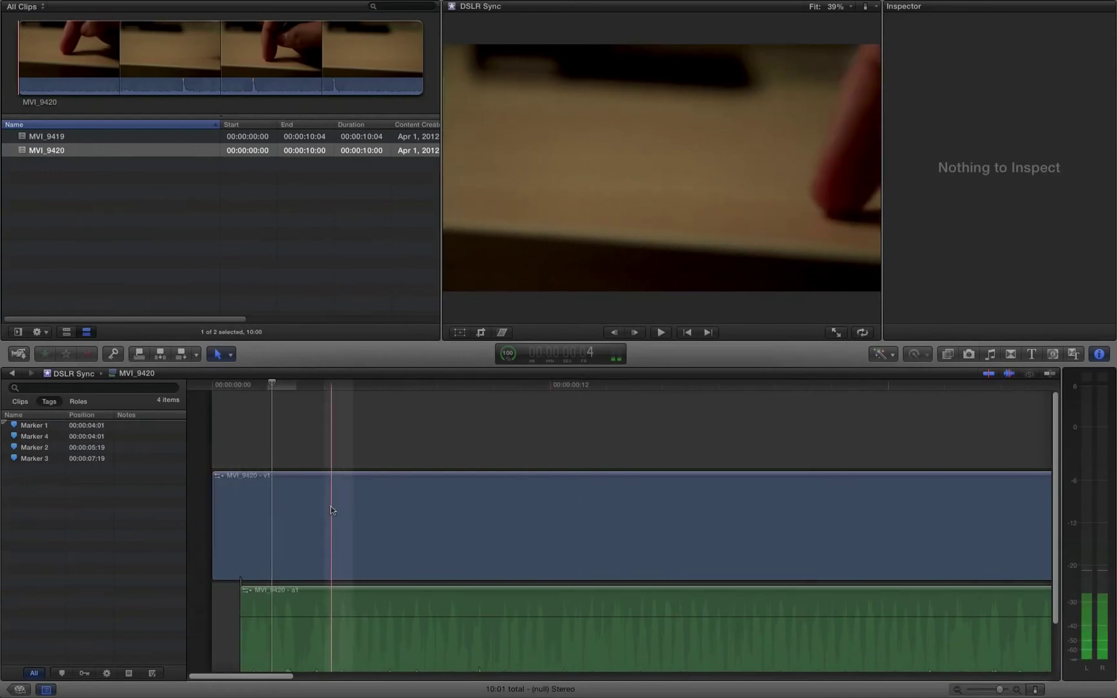
pyautogui.rightClick(80, 138)
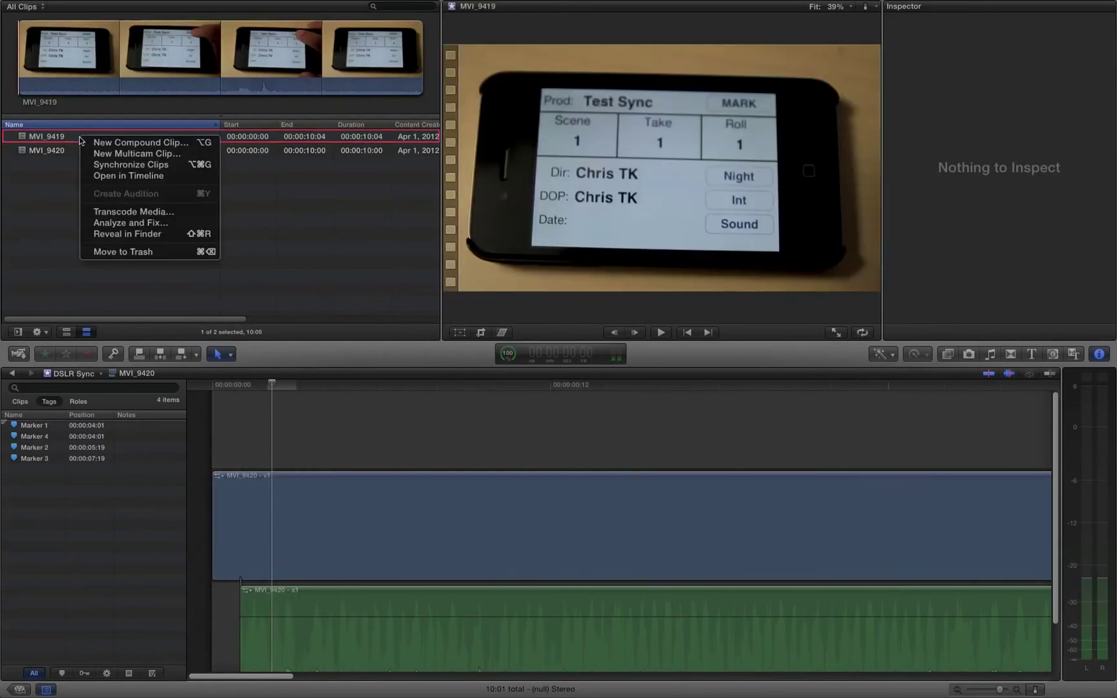
pyautogui.click(161, 176)
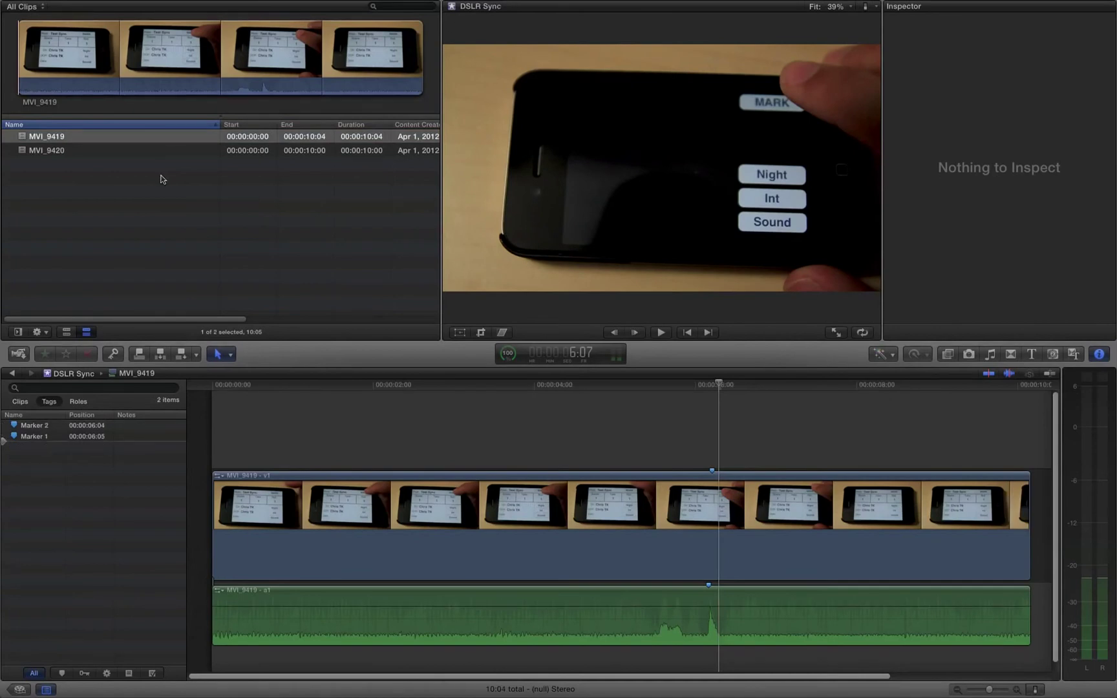
# Stop playback, zoom in around the slate tap's audio spike, and select the MVI_9419 - a1 audio.
pyautogui.press('space')
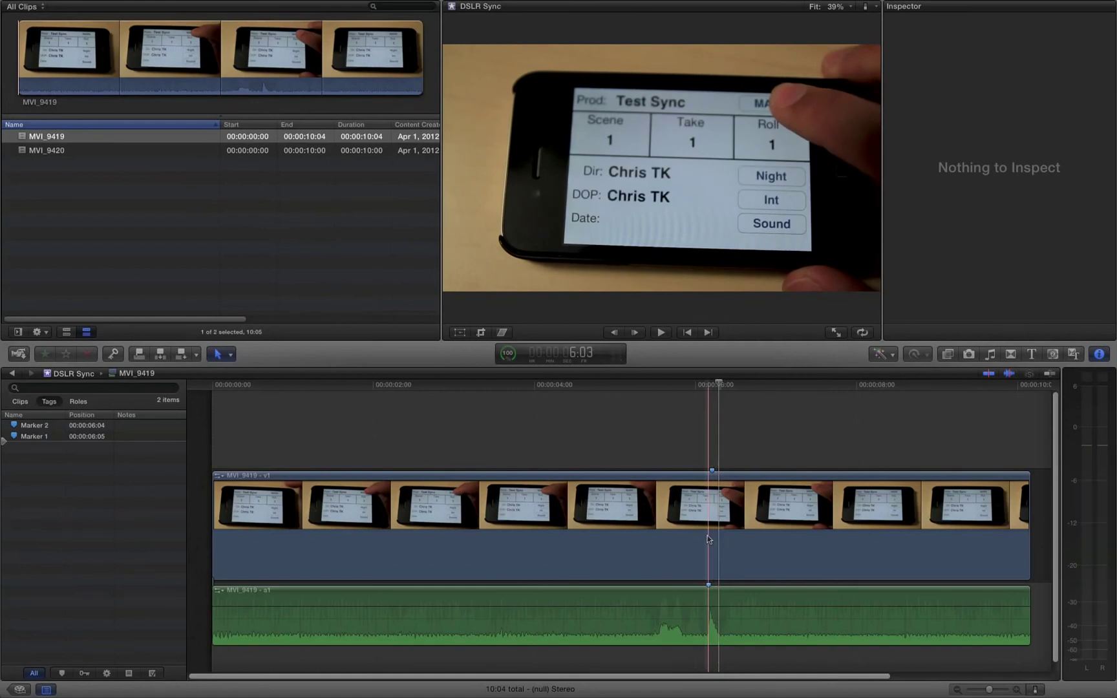
pyautogui.press('super+equal')
pyautogui.press('super+equal')
pyautogui.press('super+equal')
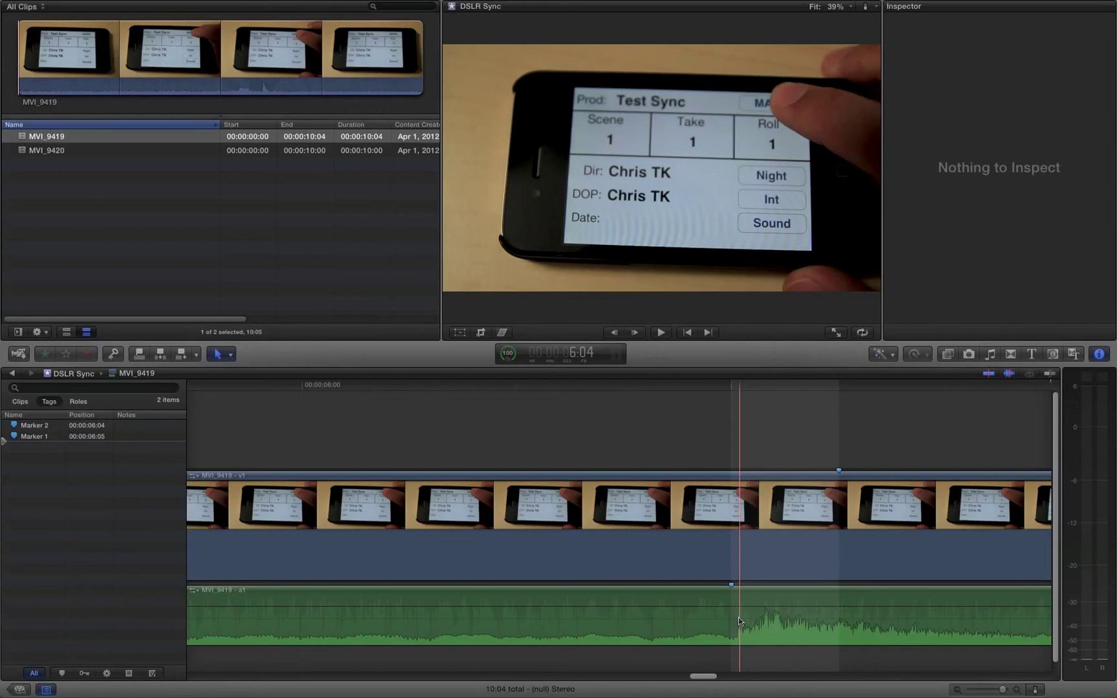
pyautogui.click(739, 621)
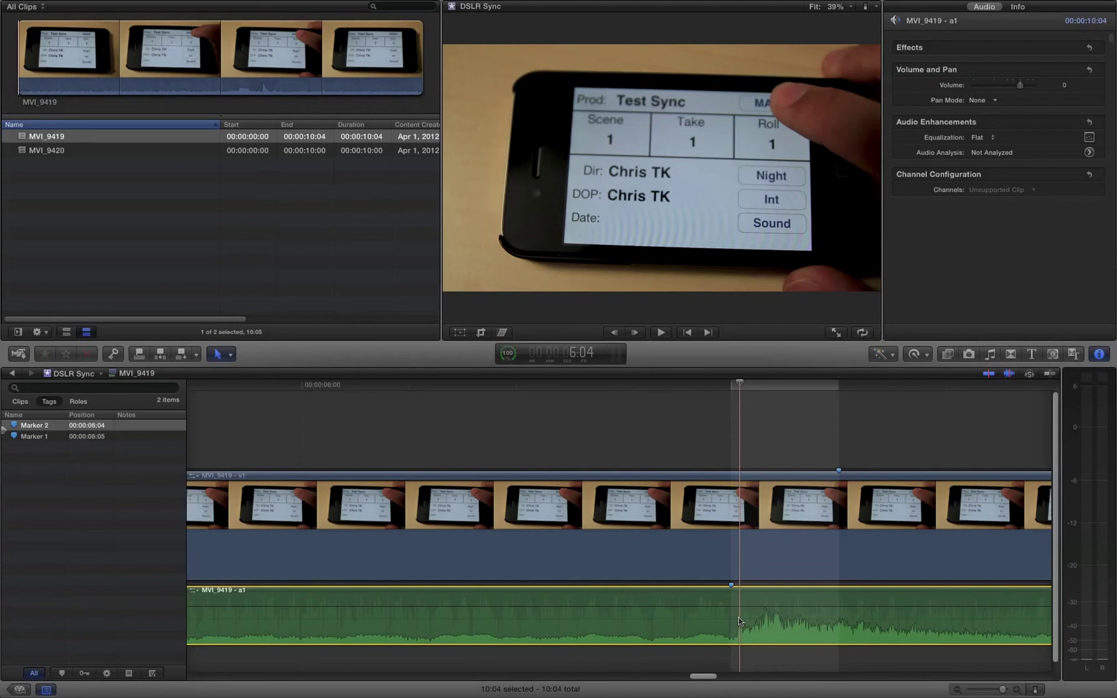
# Move the MVI_9419 - a1 audio clip +1 frame later with a relative move.
pyautogui.press('+')
pyautogui.write('1')
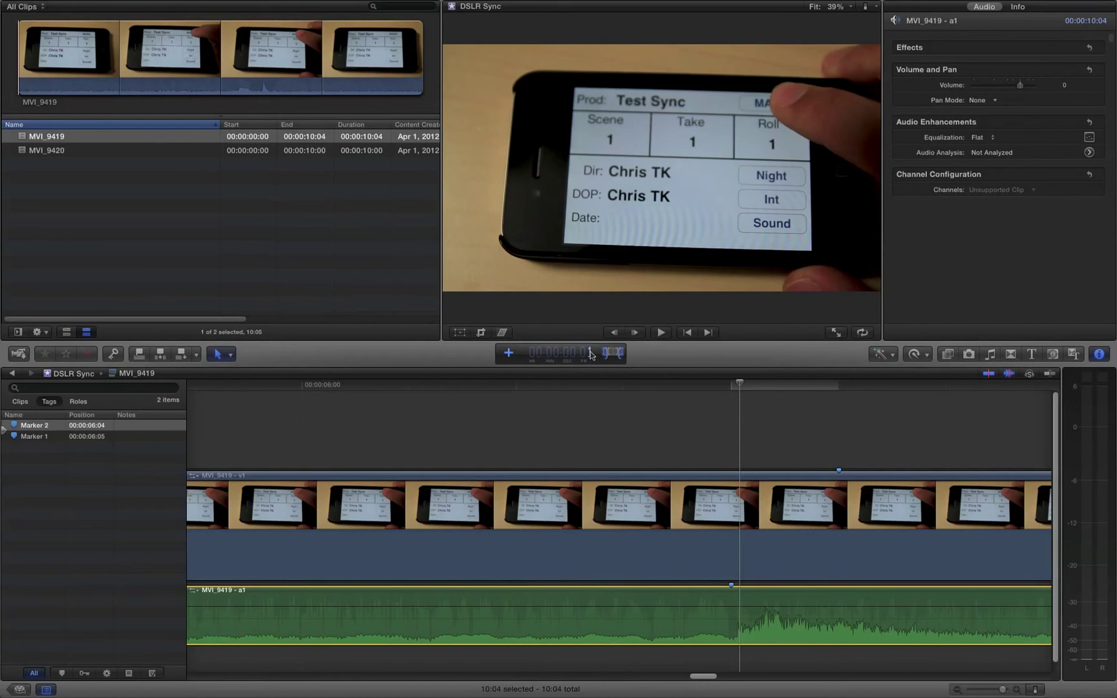
pyautogui.press('Return')
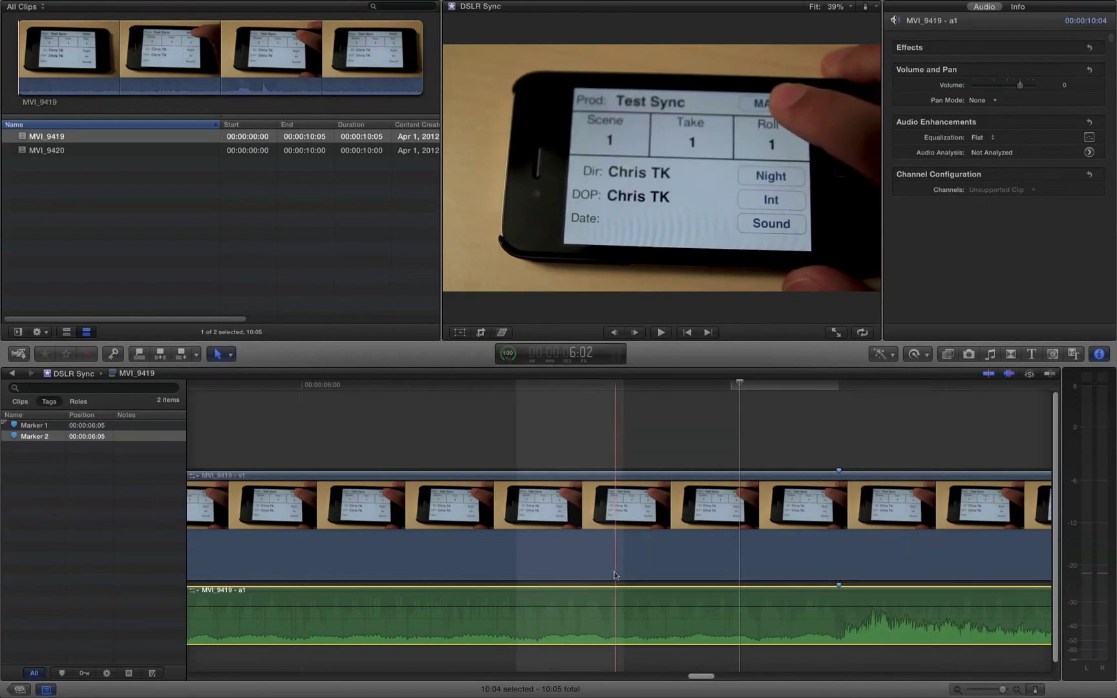
# Play back MVI_9419 to check sync, then select it in the event and mark a range.
pyautogui.press('space')
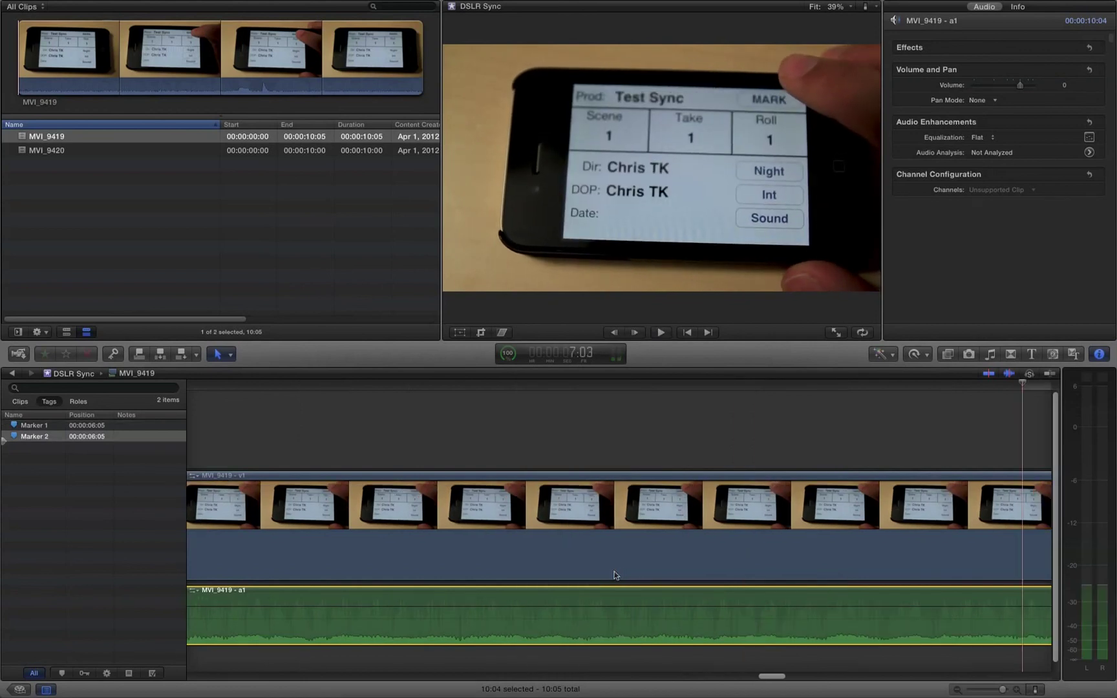
pyautogui.click(79, 137)
pyautogui.moveTo(112, 65); pyautogui.dragTo(277, 75)
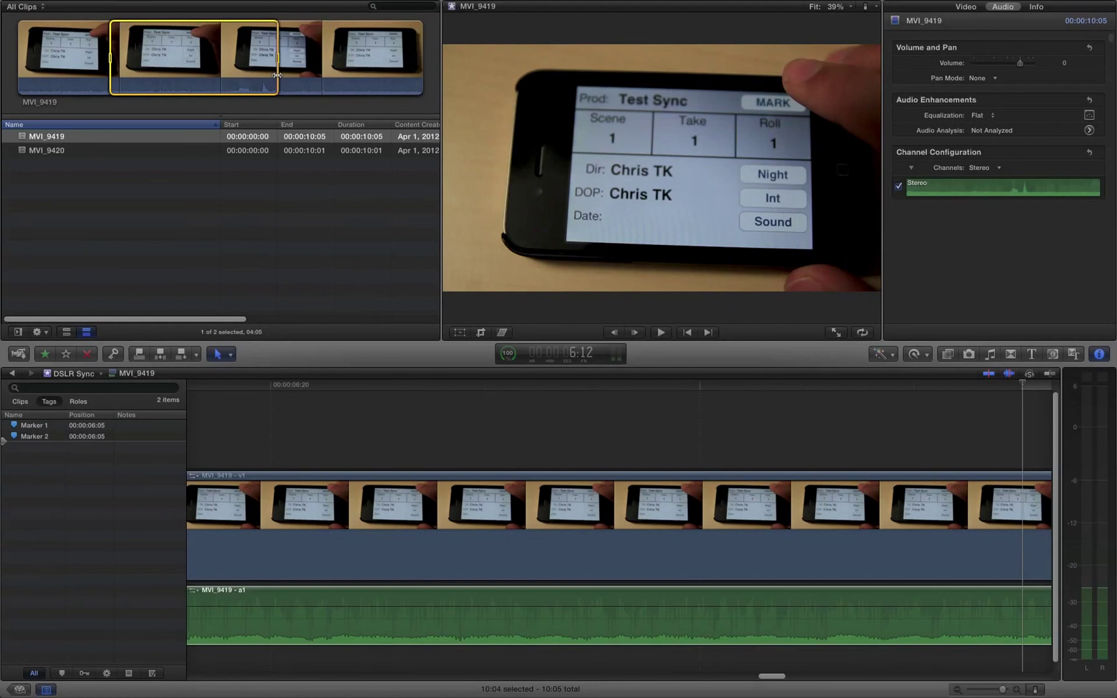
# Open the MVI_9420 clip in its own timeline.
pyautogui.click(83, 150)
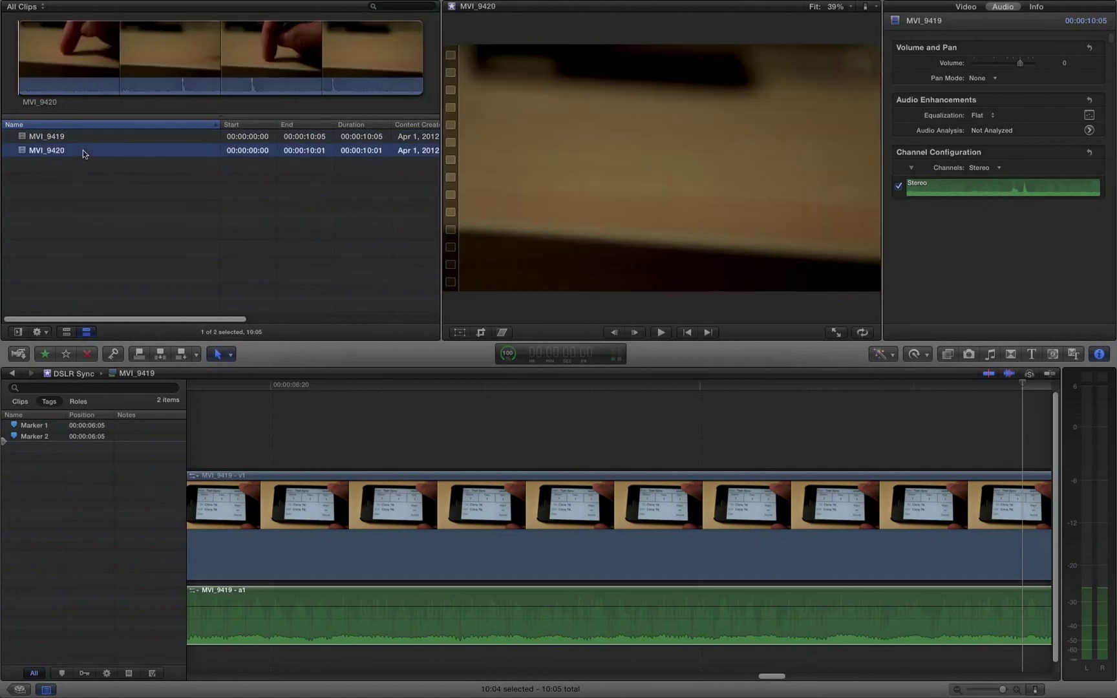
pyautogui.rightClick(83, 150)
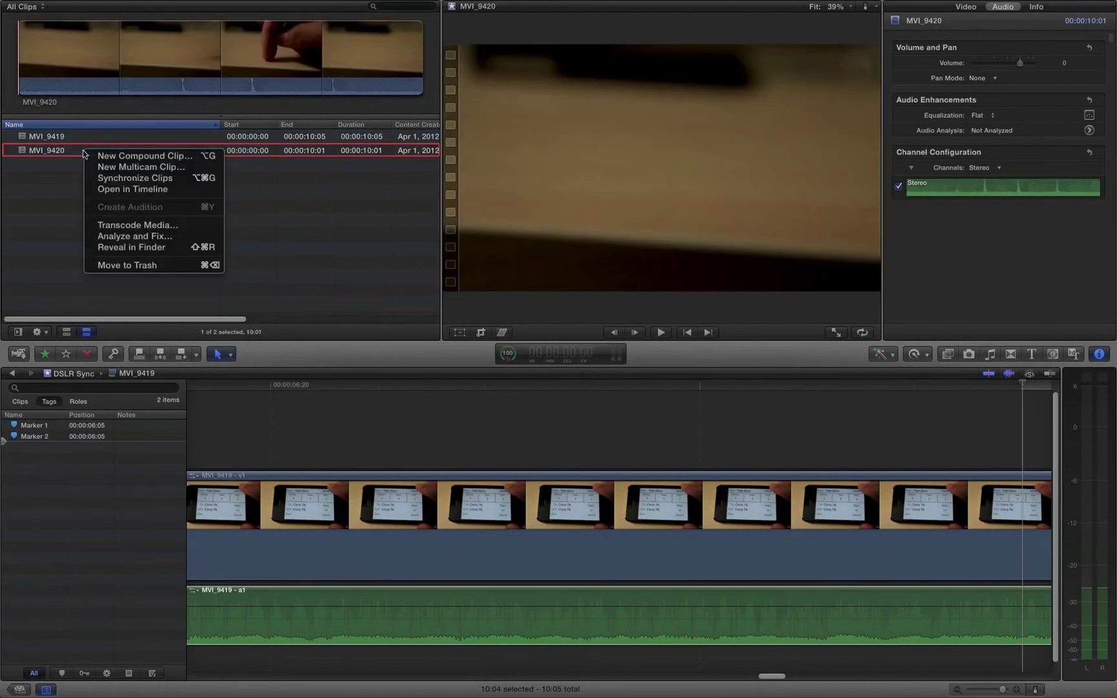
pyautogui.click(125, 189)
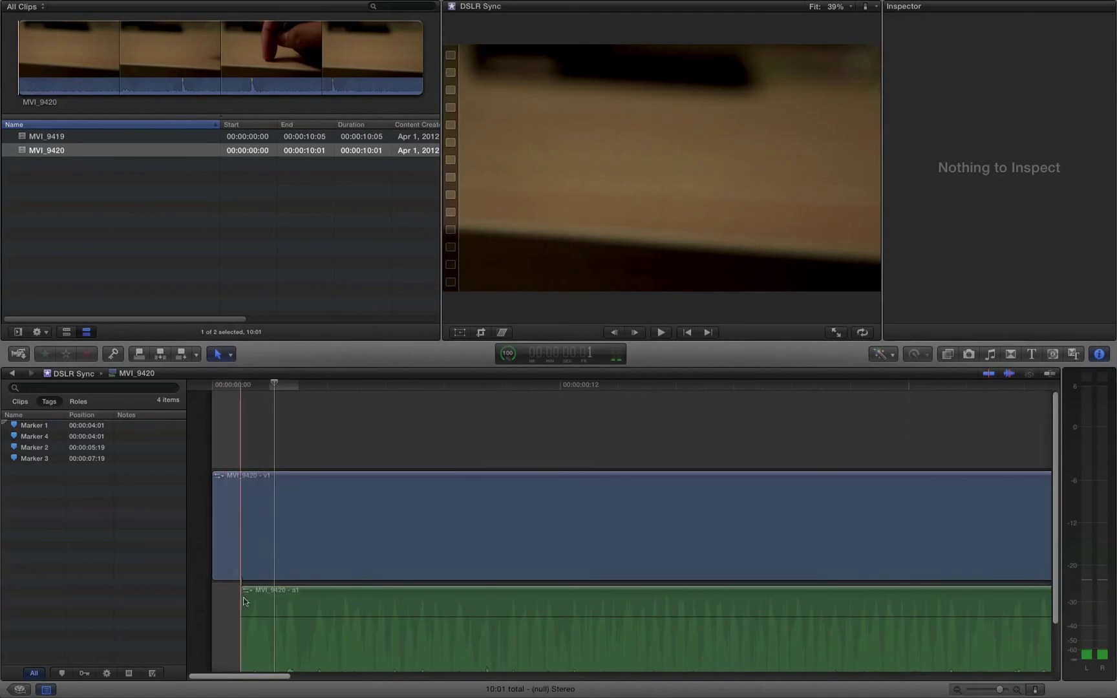
# Drag MVI_9420's audio back to the video start, then shift it +1 frame later.
pyautogui.click(263, 601)
pyautogui.moveTo(263, 602); pyautogui.dragTo(241, 602)
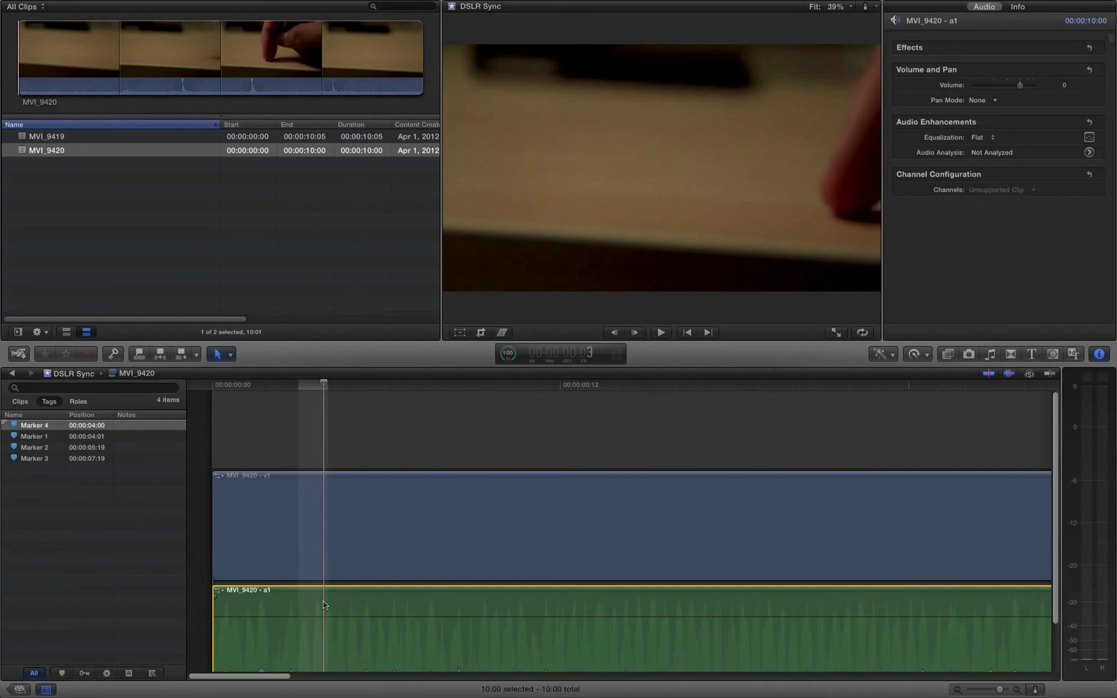
pyautogui.press('+')
pyautogui.write('1')
pyautogui.press('Return')
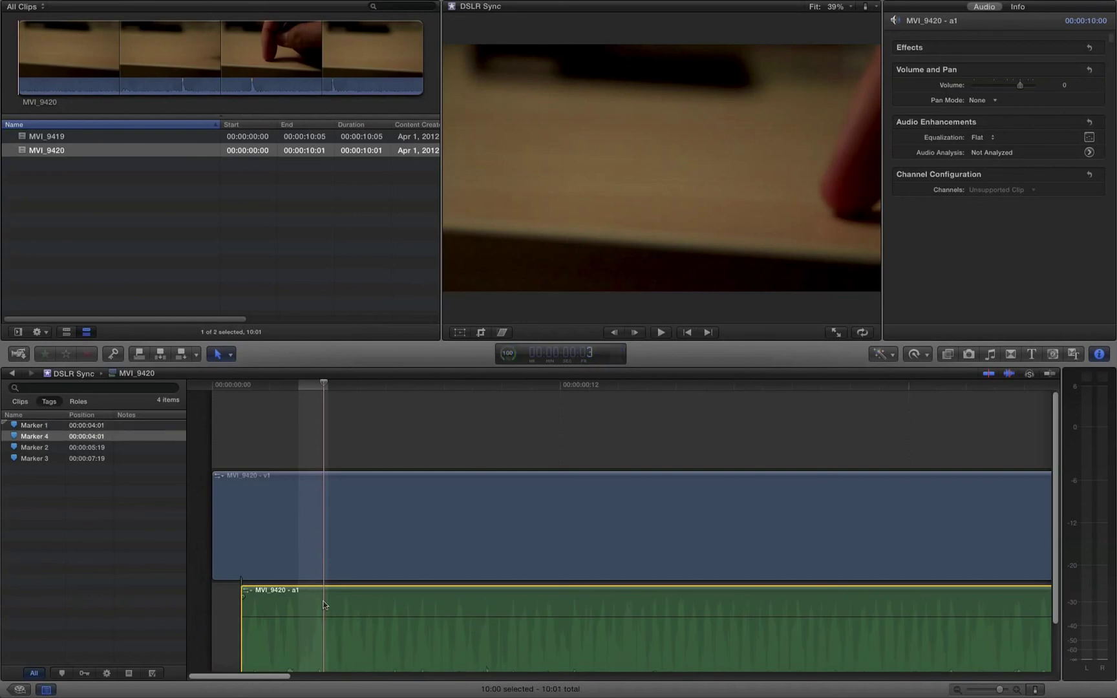